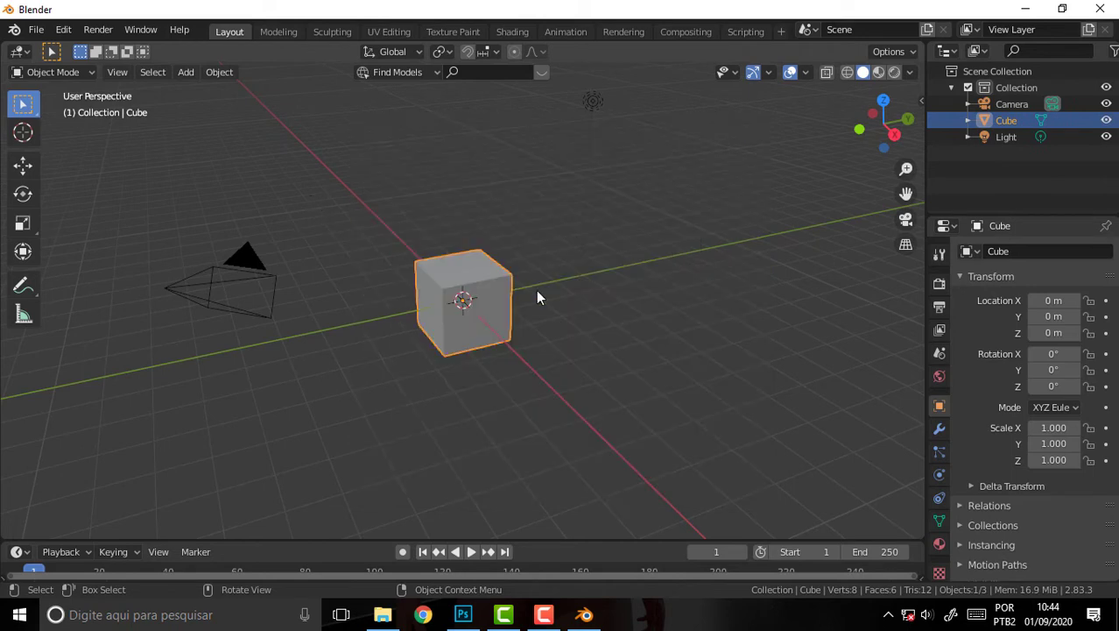
Step: Replace the default cube with a cylinder mesh and expand its Add Cylinder settings
key(Delete)
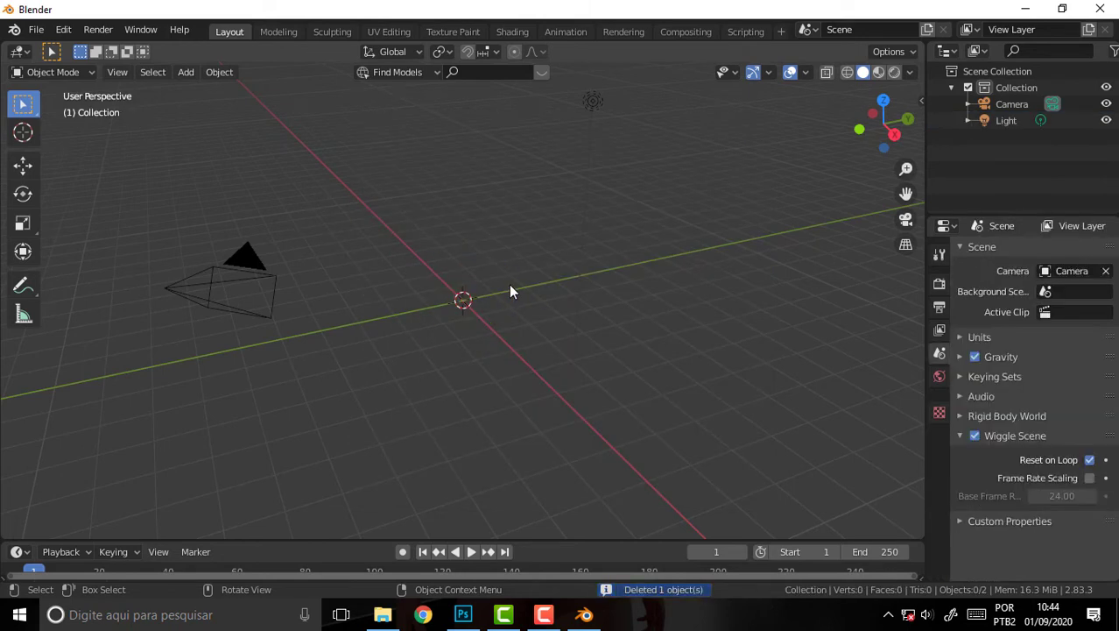
key(shift+a)
mouse_move(464, 263)
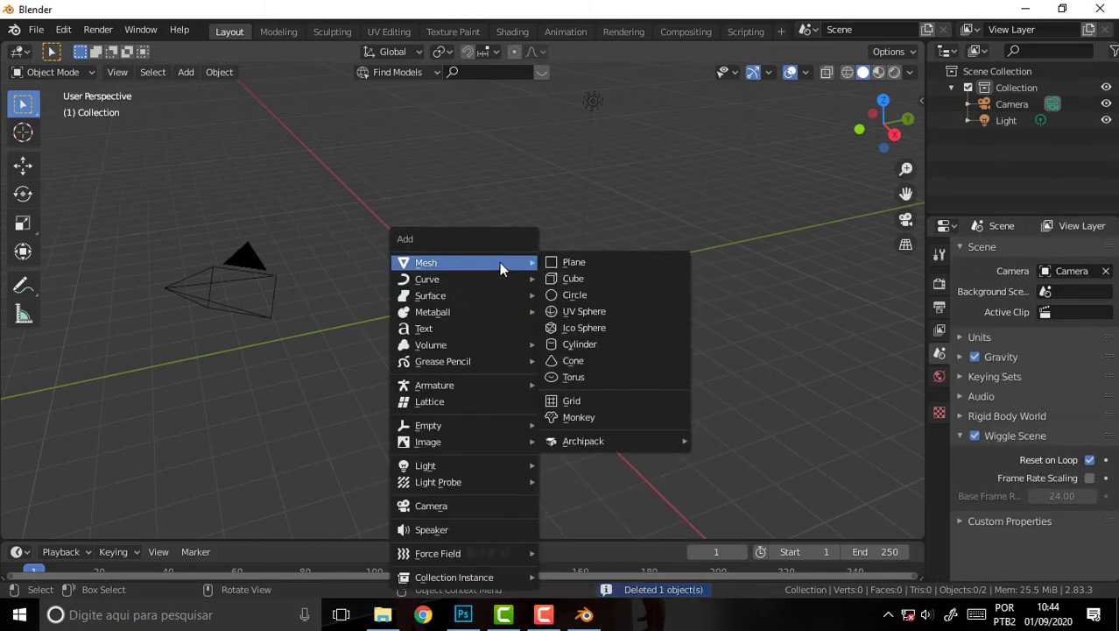
click(602, 344)
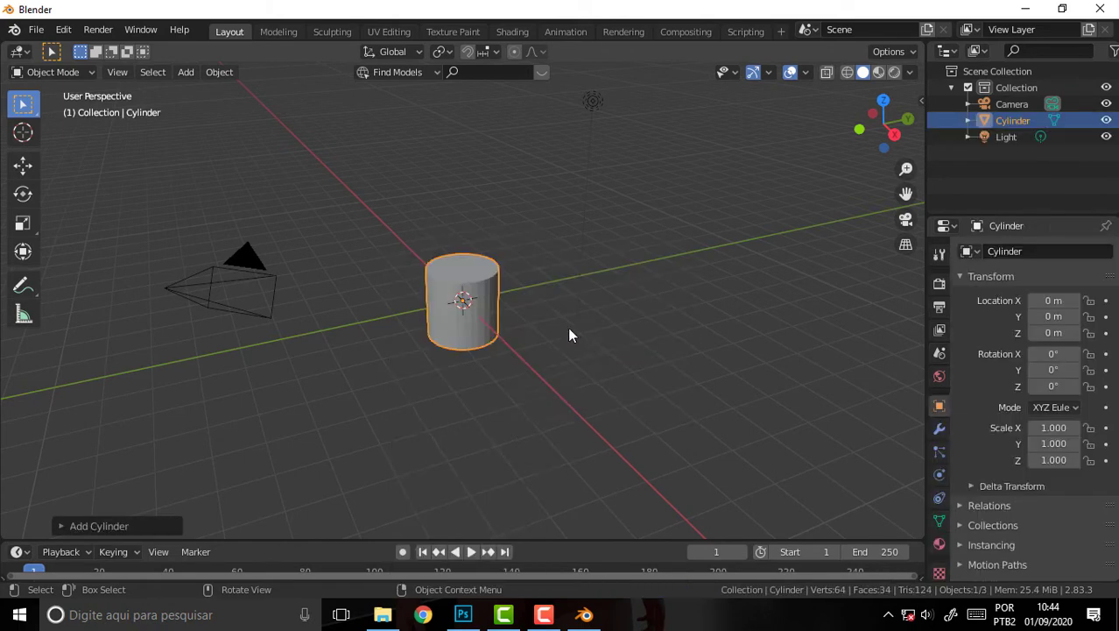
click(58, 526)
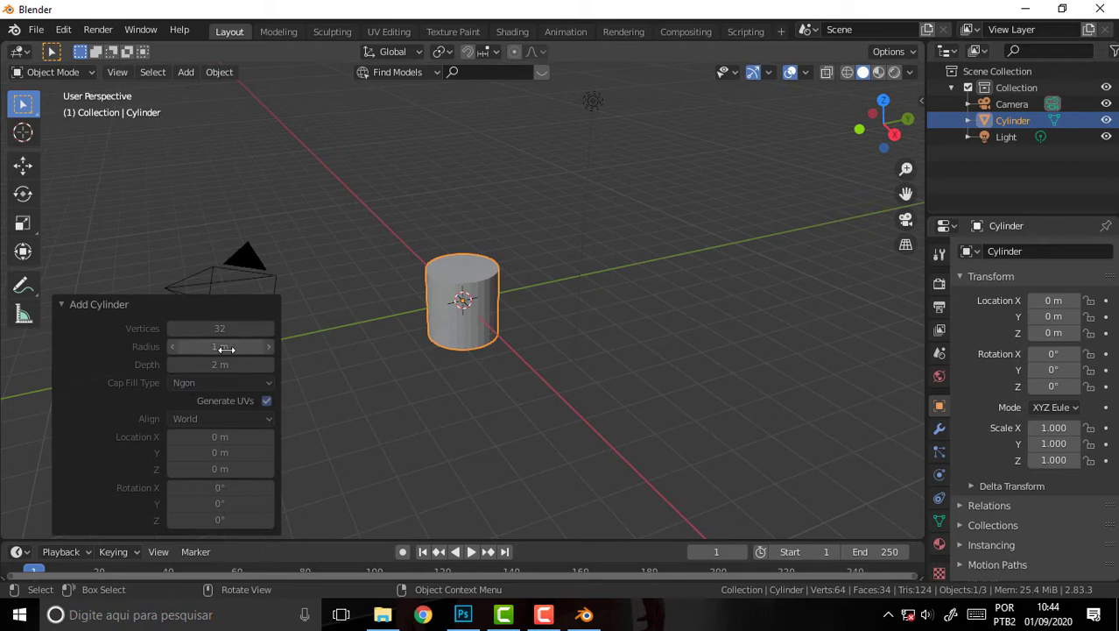
scroll(529, 288, up, 4)
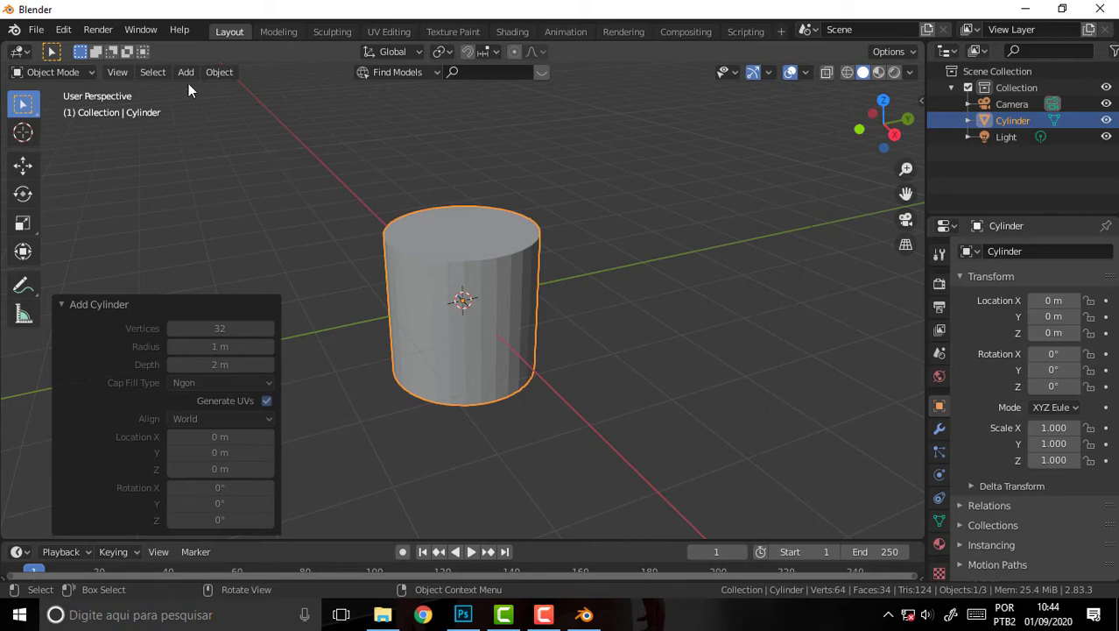
Step: Enable 'Enter Edit Mode' for new objects in the Editing preferences
click(63, 29)
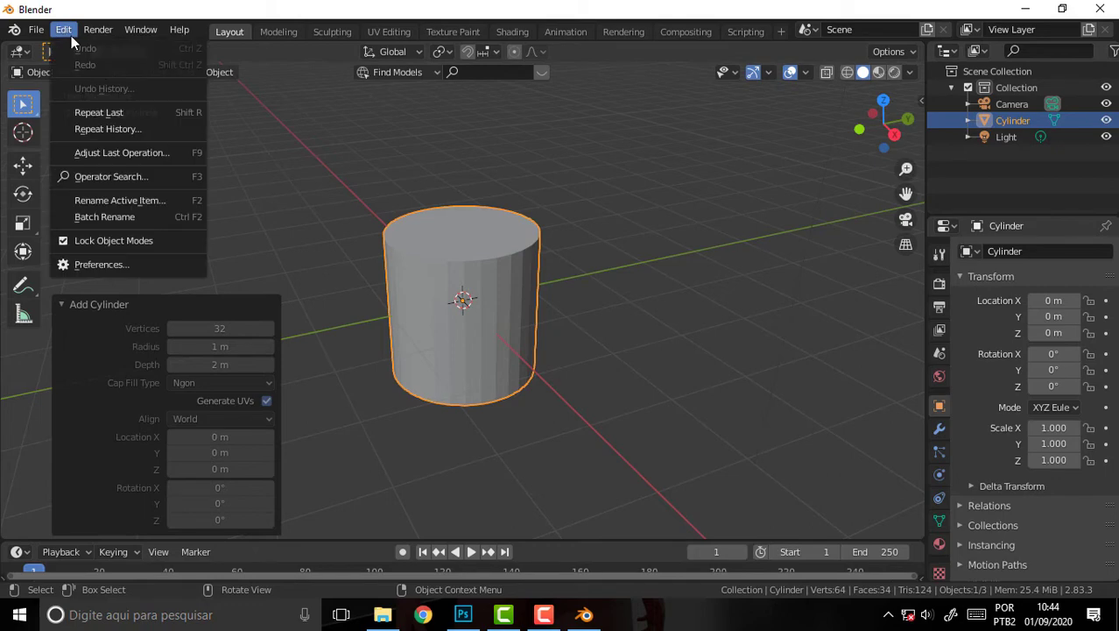
click(116, 263)
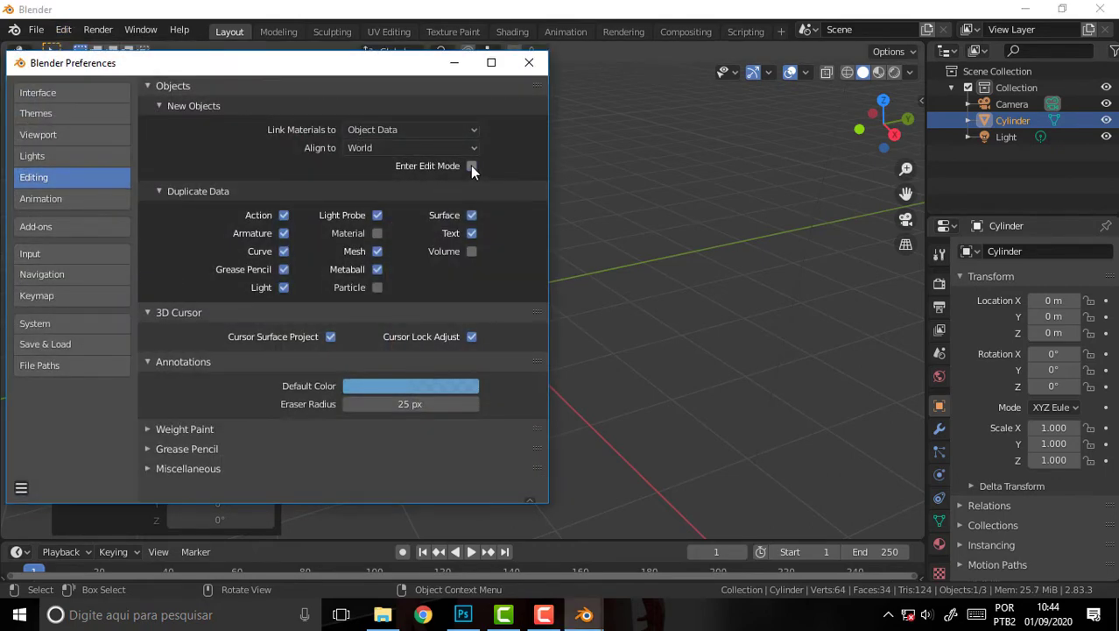
click(627, 215)
click(517, 263)
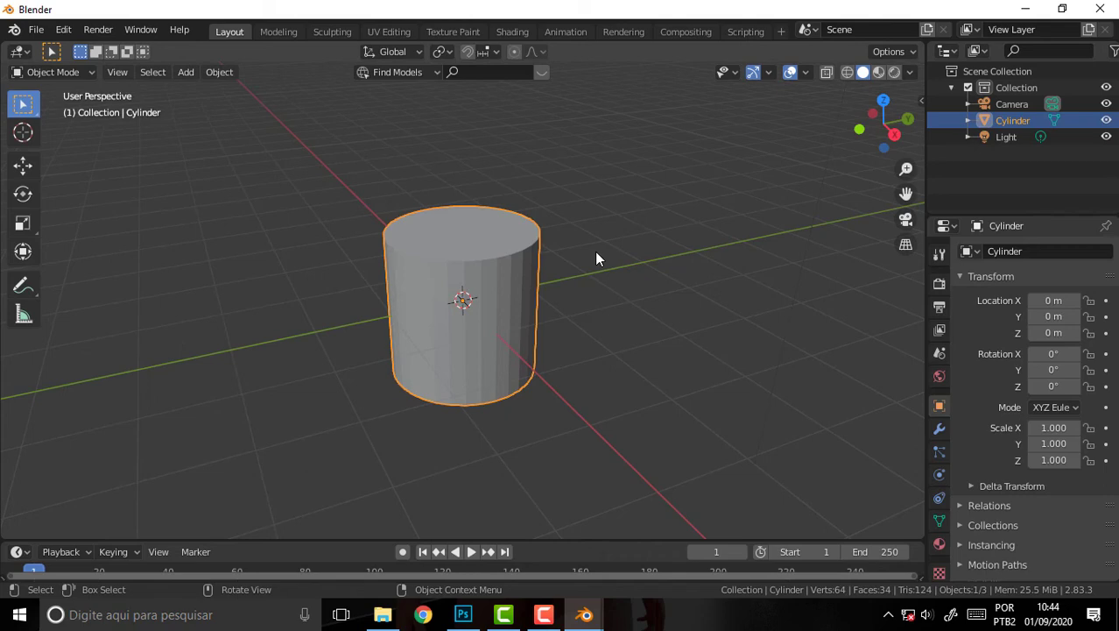
Step: Delete the cylinder and add a new one, reducing its Vertices to 13
key(Delete)
key(shift+a)
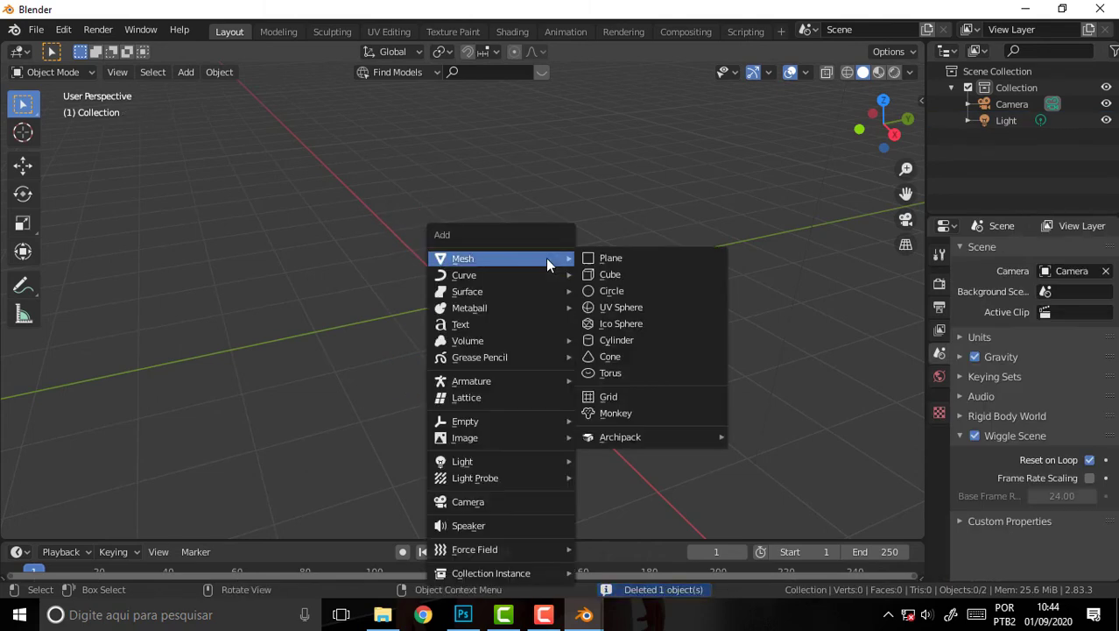
click(648, 341)
drag(219, 328, 223, 328)
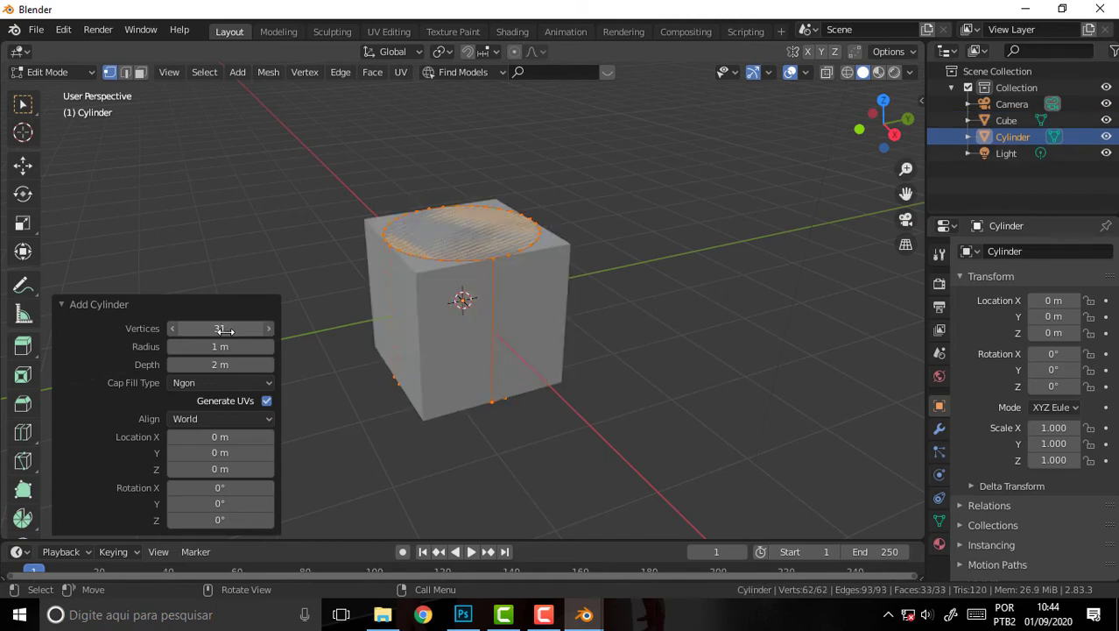
drag(225, 330, 213, 328)
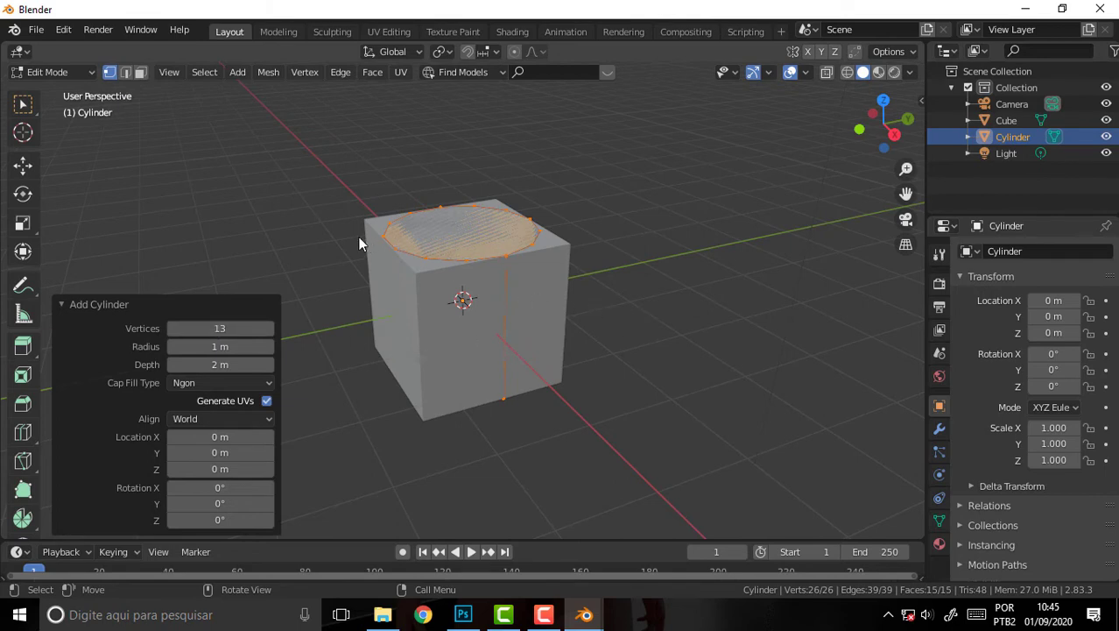
Step: Switch to Object Mode and delete the stray cube and the cylinder
click(56, 72)
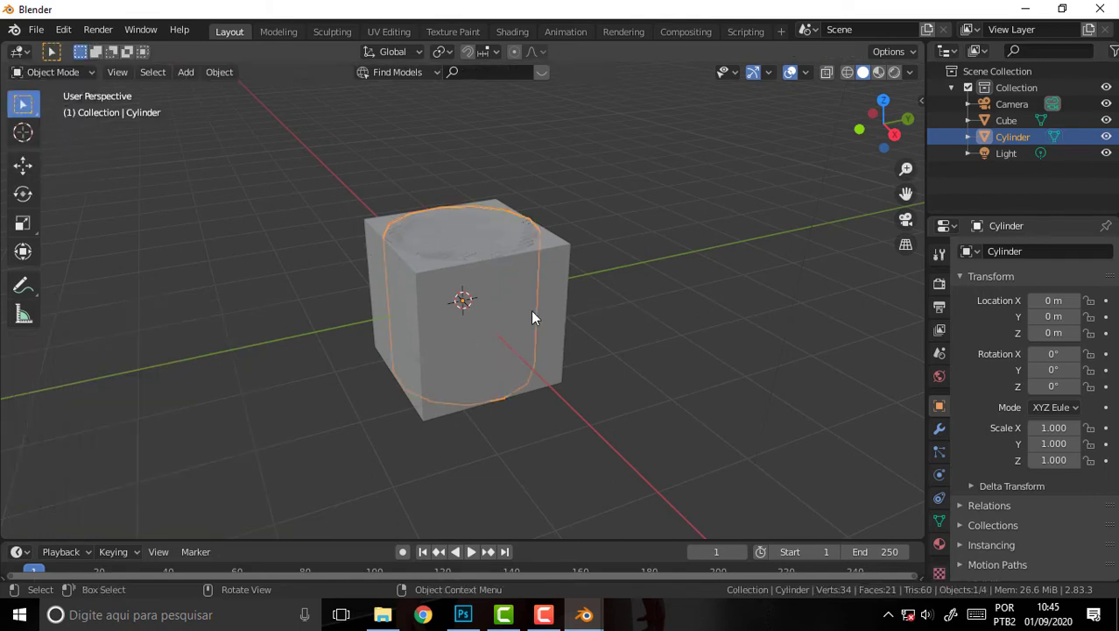
click(530, 309)
key(Delete)
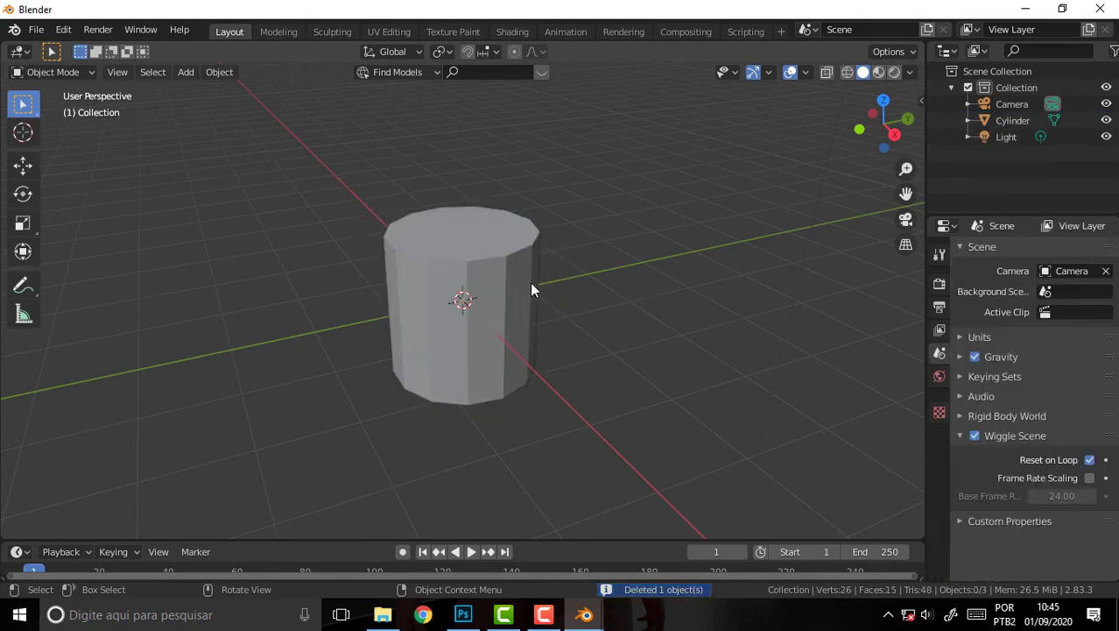
click(501, 278)
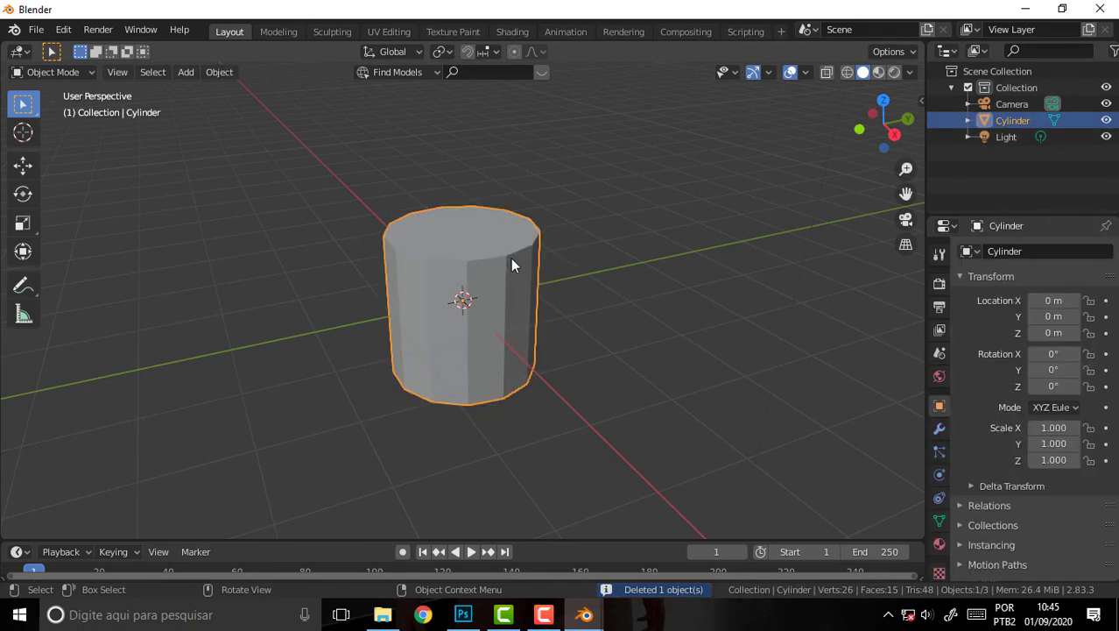
key(Delete)
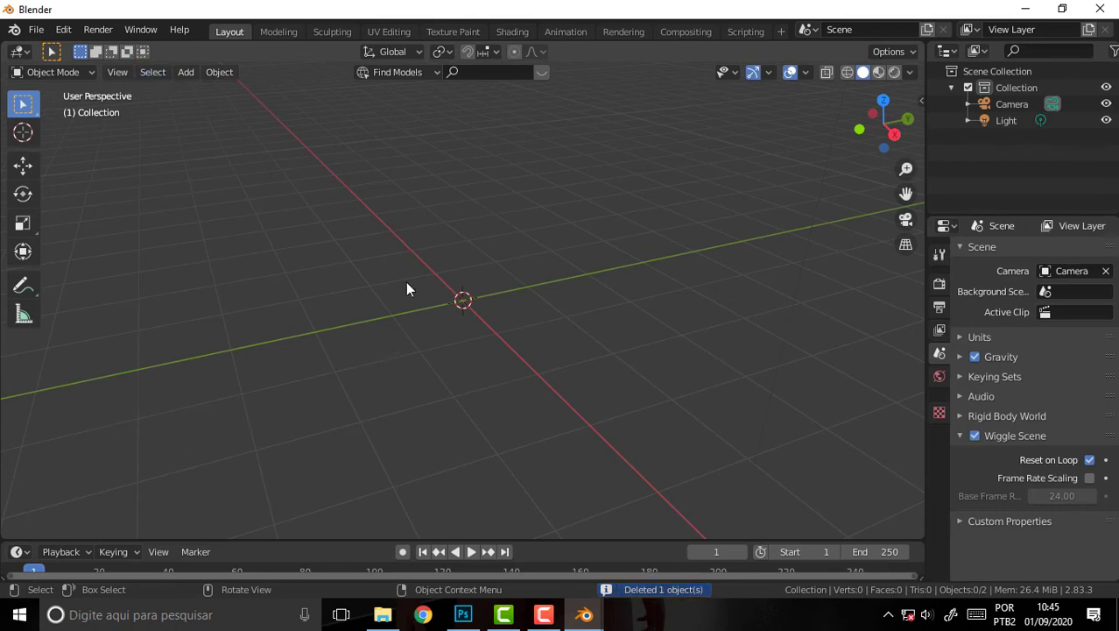
Step: Add a fresh cylinder and raise its Vertices to 38
key(shift+a)
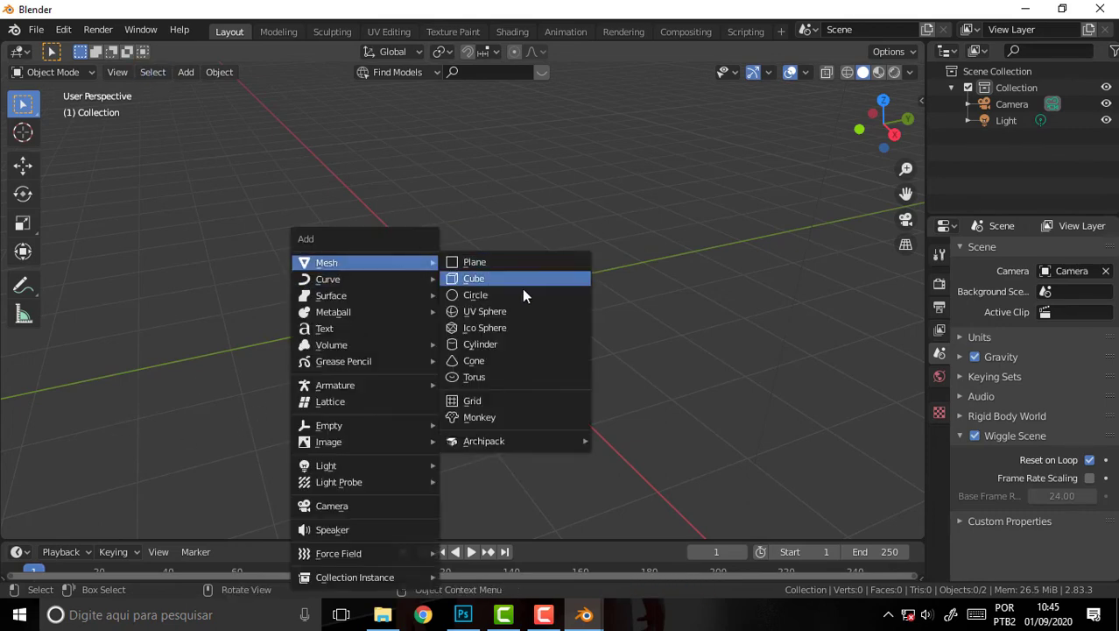
click(511, 341)
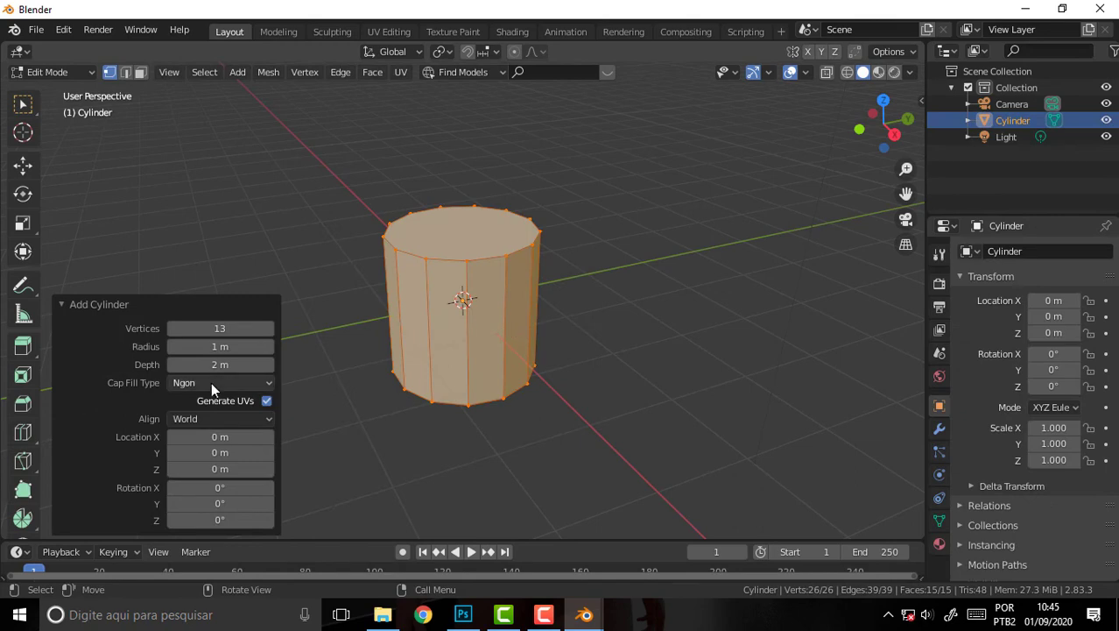
drag(217, 328, 260, 328)
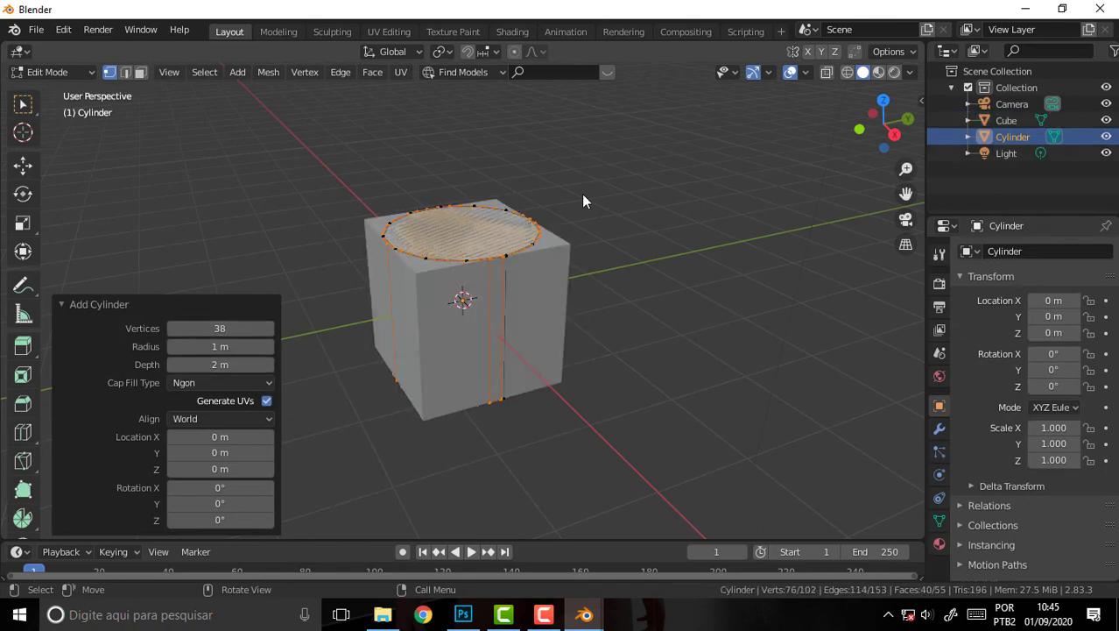